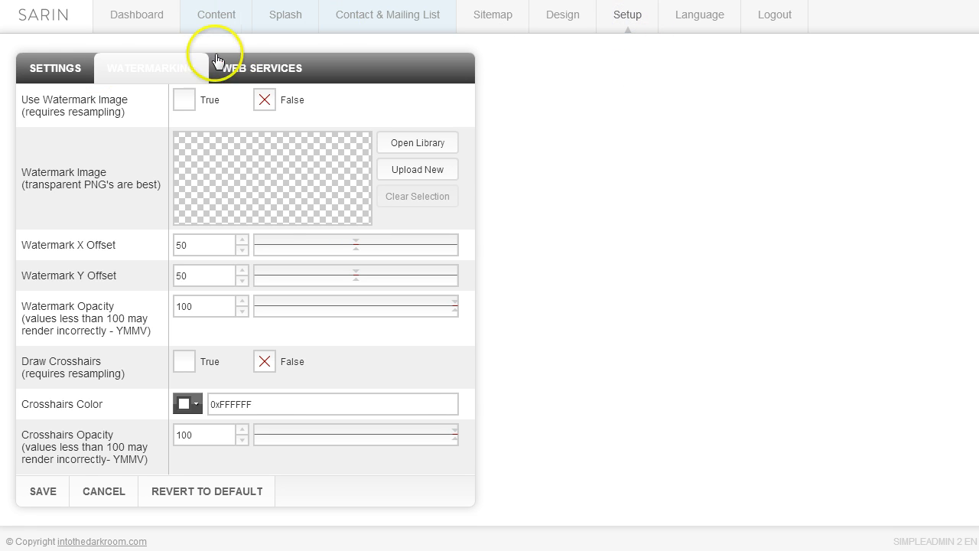
{"action": "left_click", "coordinate": [56, 74]}
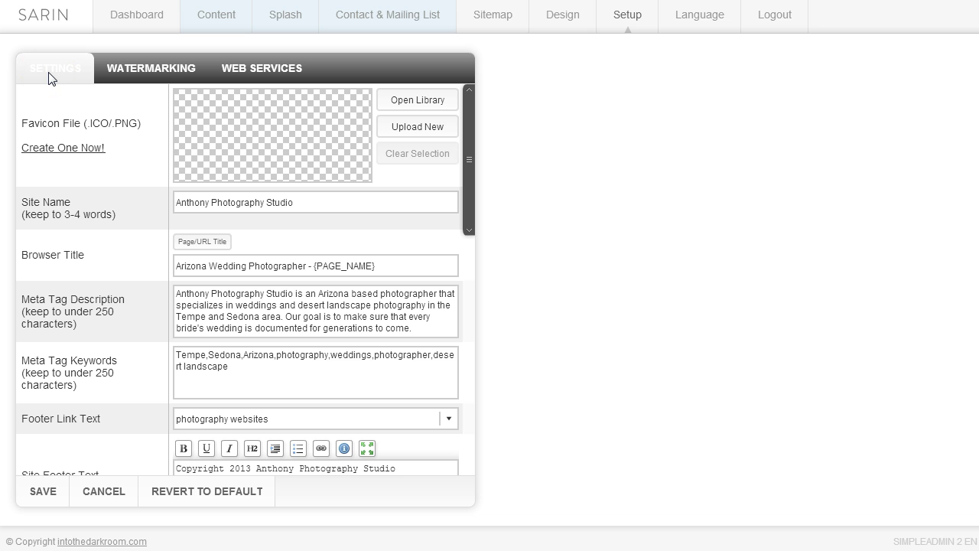
{"action": "left_click_drag", "start_coordinate": [297, 202], "coordinate": [174, 205]}
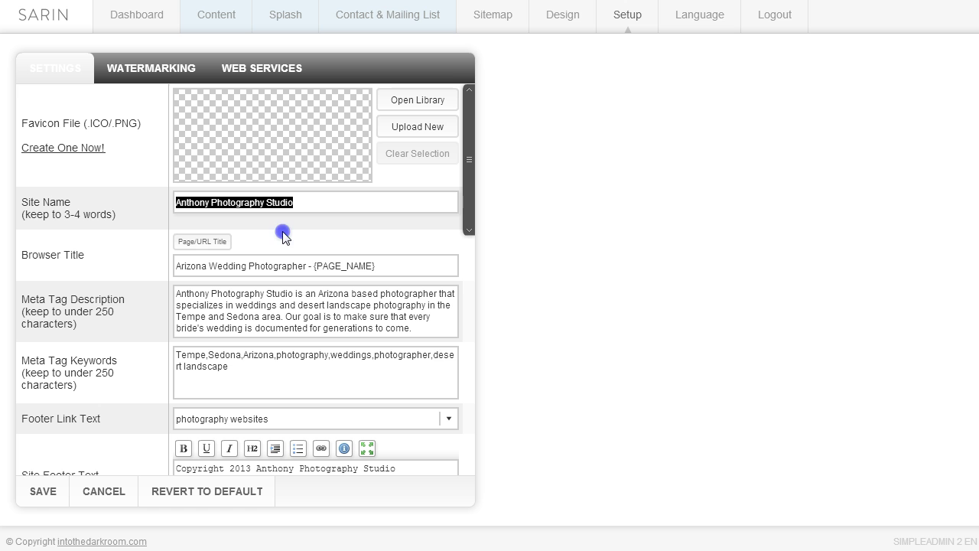
{"action": "left_click", "coordinate": [321, 202]}
{"action": "left_click_drag", "start_coordinate": [319, 201], "coordinate": [131, 209]}
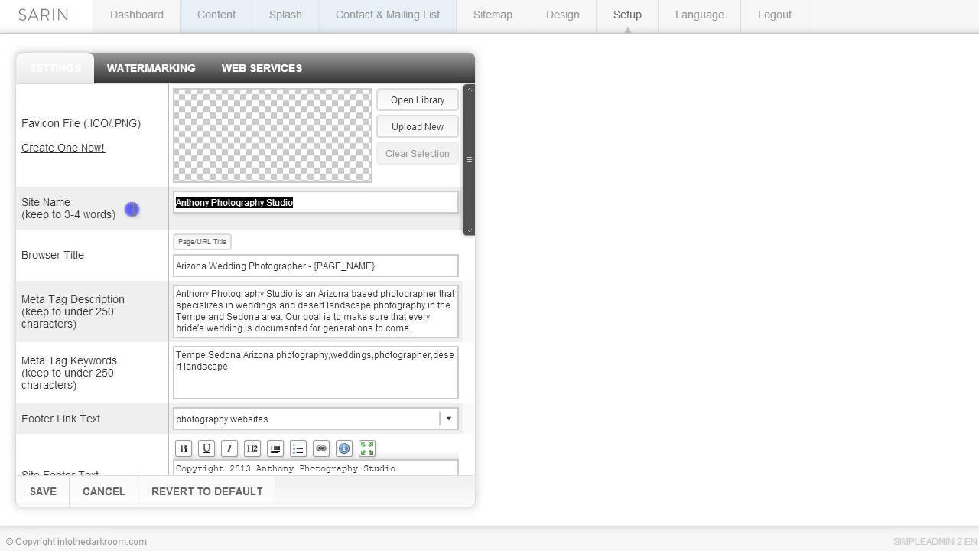
{"action": "left_click_drag", "start_coordinate": [307, 266], "coordinate": [160, 269]}
{"action": "left_click", "coordinate": [304, 265]}
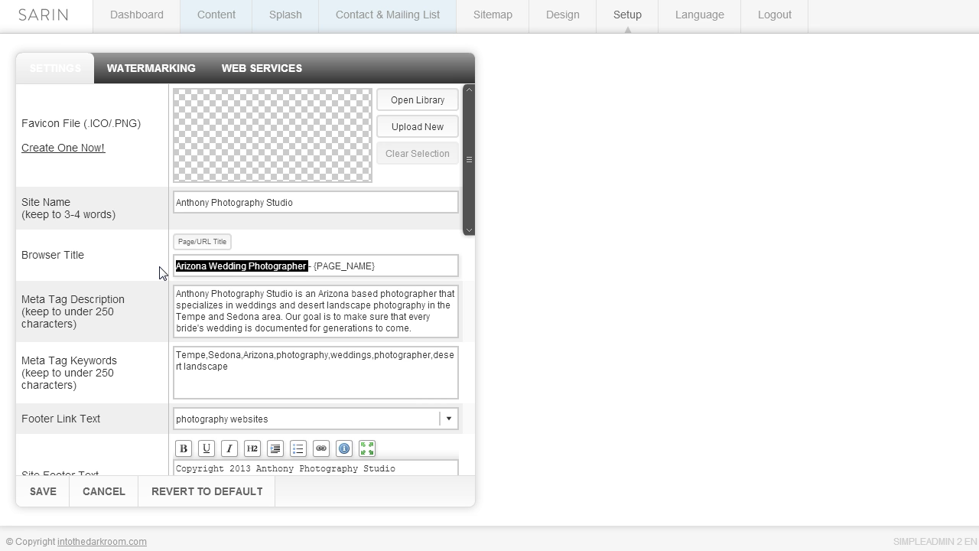
{"action": "left_click", "coordinate": [312, 266]}
{"action": "left_click_drag", "start_coordinate": [377, 265], "coordinate": [314, 266]}
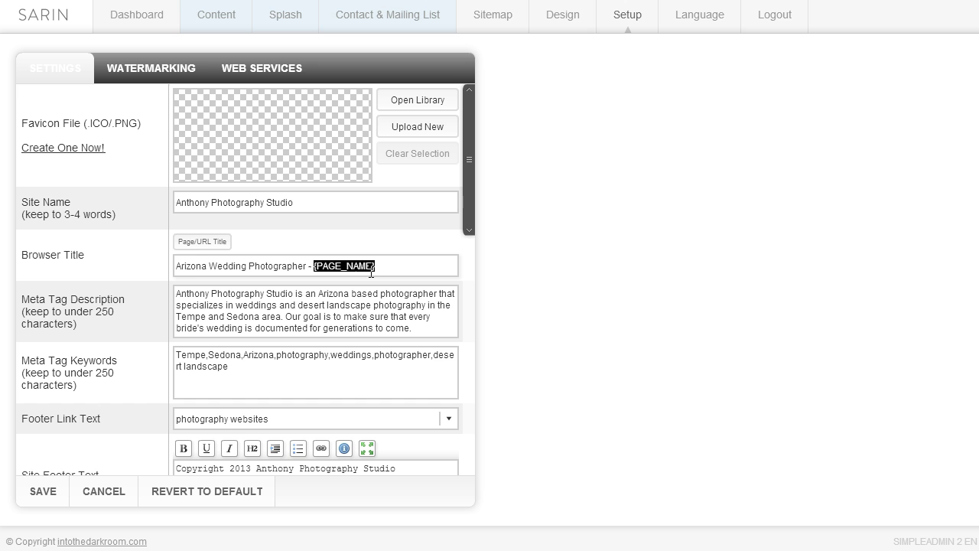
{"action": "left_click_drag", "start_coordinate": [175, 265], "coordinate": [304, 265]}
{"action": "left_click_drag", "start_coordinate": [375, 265], "coordinate": [312, 268]}
{"action": "left_click", "coordinate": [403, 267]}
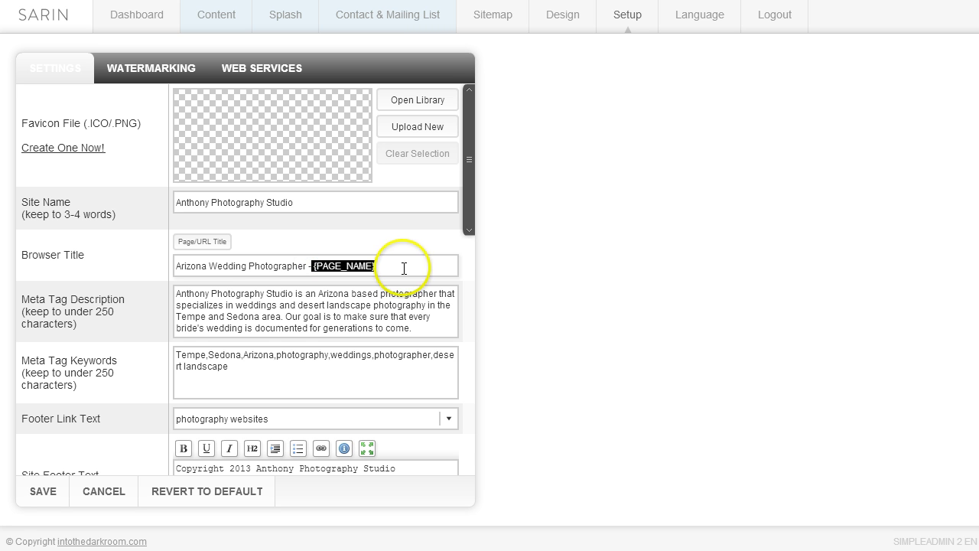
{"action": "left_click", "coordinate": [308, 261]}
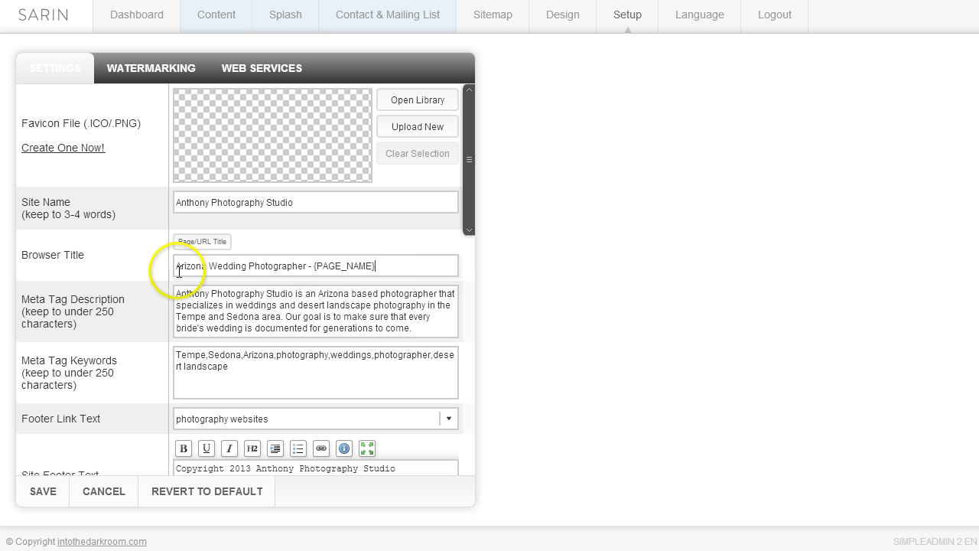
{"action": "left_click_drag", "start_coordinate": [306, 266], "coordinate": [169, 266]}
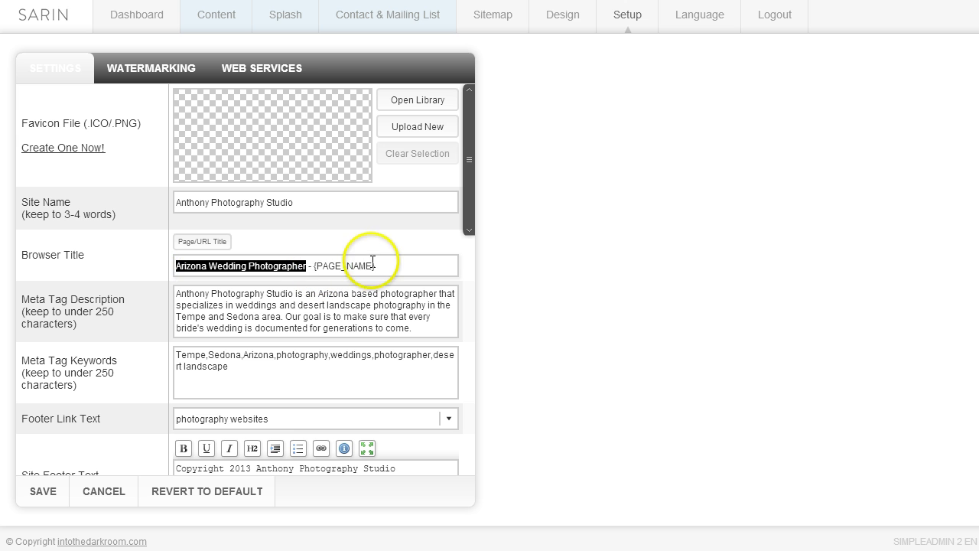
{"action": "left_click_drag", "start_coordinate": [375, 266], "coordinate": [312, 265]}
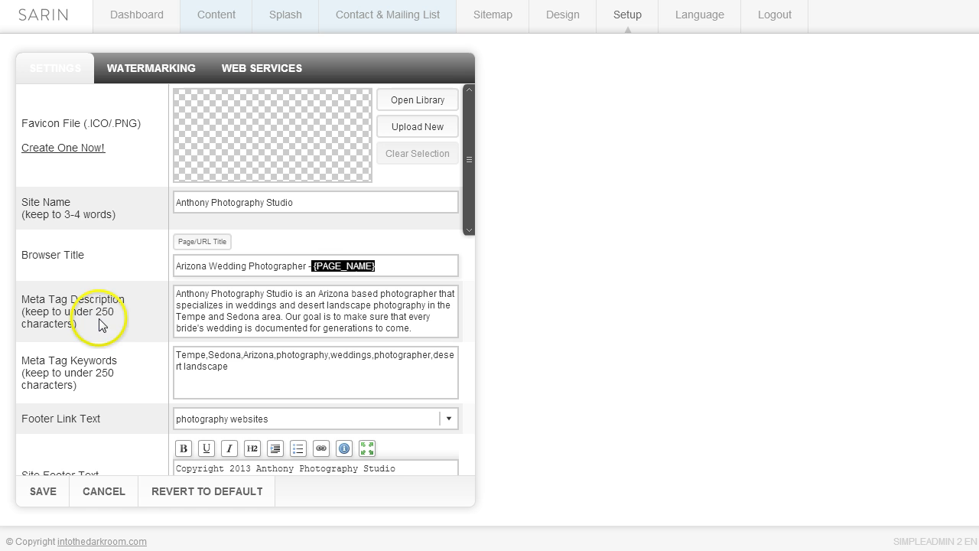
{"action": "left_click_drag", "start_coordinate": [415, 328], "coordinate": [170, 293]}
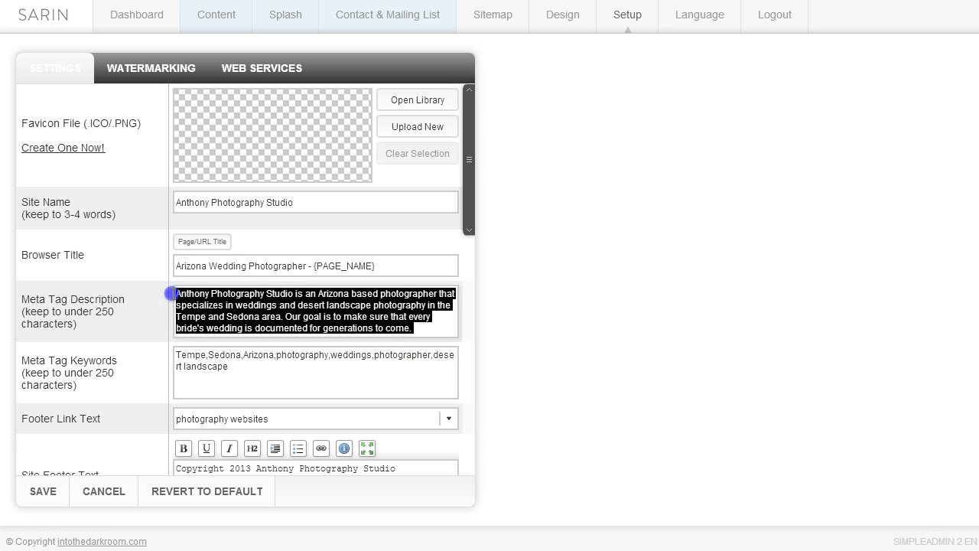
{"action": "left_click", "coordinate": [434, 332]}
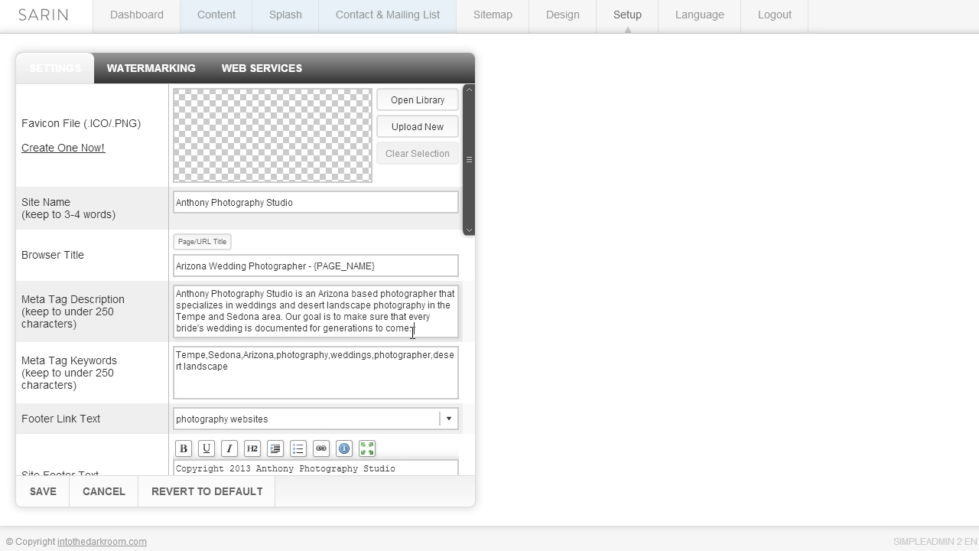
{"action": "left_click_drag", "start_coordinate": [229, 367], "coordinate": [174, 358]}
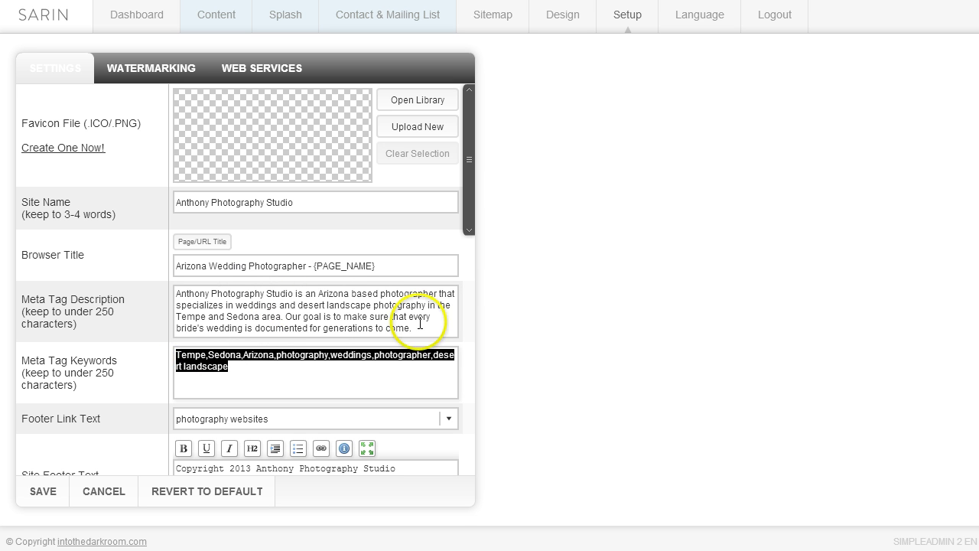
{"action": "left_click_drag", "start_coordinate": [420, 323], "coordinate": [164, 291]}
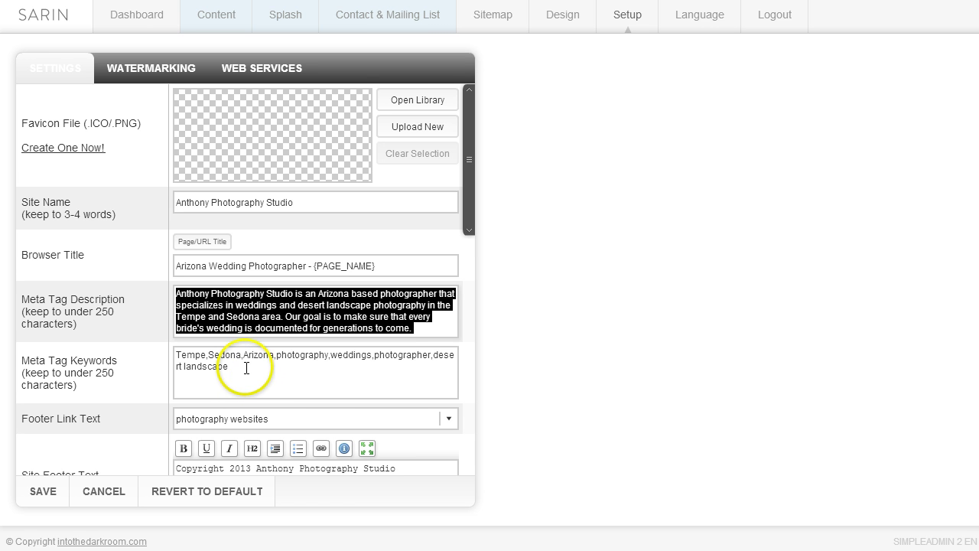
{"action": "triple_click", "coordinate": [186, 356]}
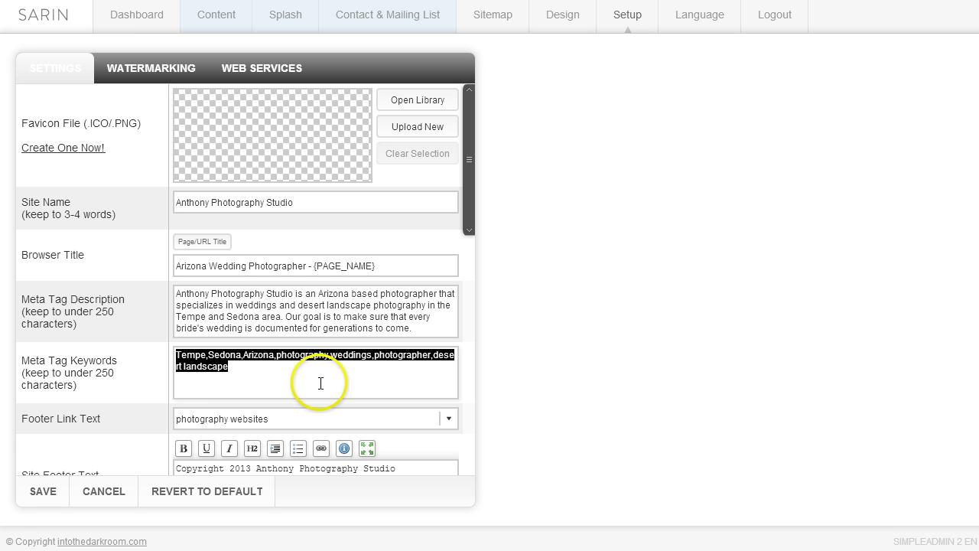
{"action": "left_click", "coordinate": [204, 353]}
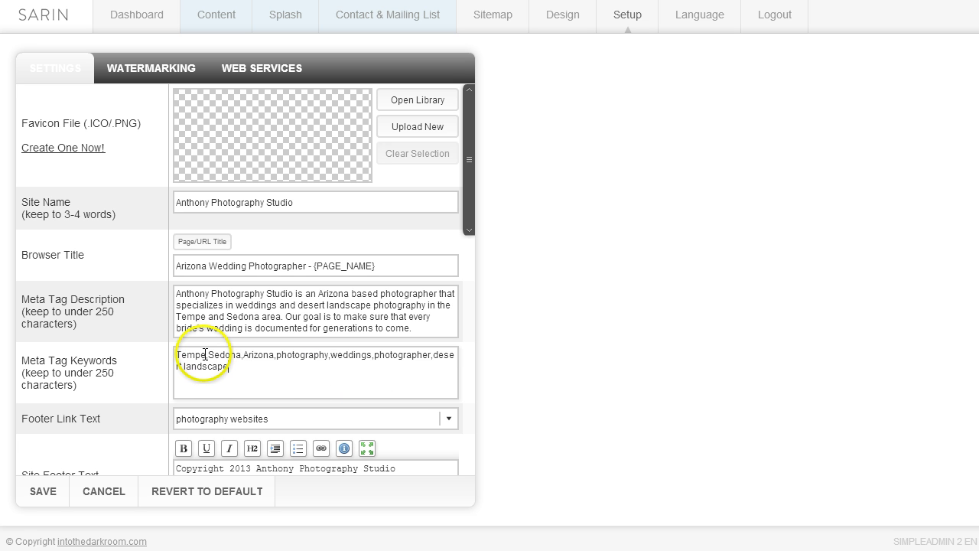
{"action": "left_click", "coordinate": [205, 353]}
{"action": "left_click_drag", "start_coordinate": [205, 354], "coordinate": [161, 352]}
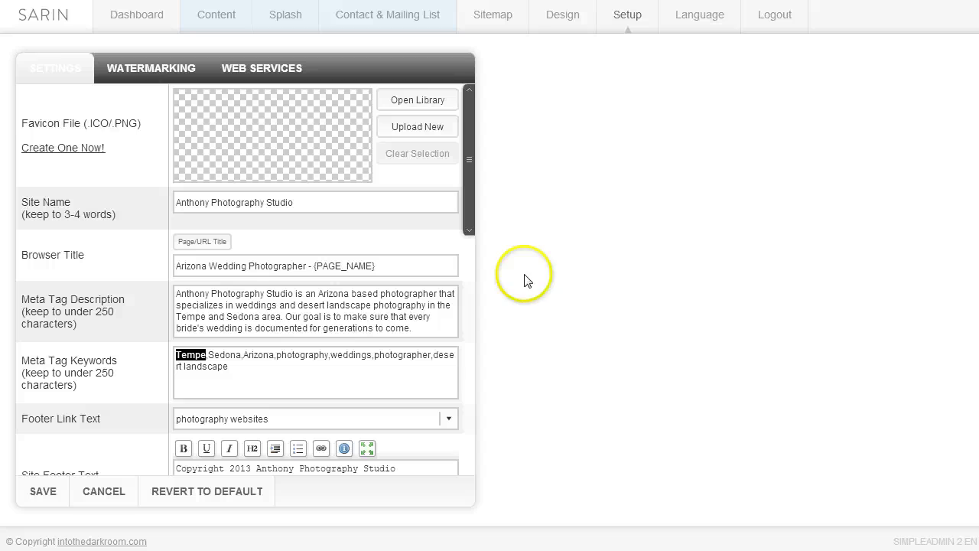
{"action": "left_click_drag", "start_coordinate": [469, 201], "coordinate": [470, 253]}
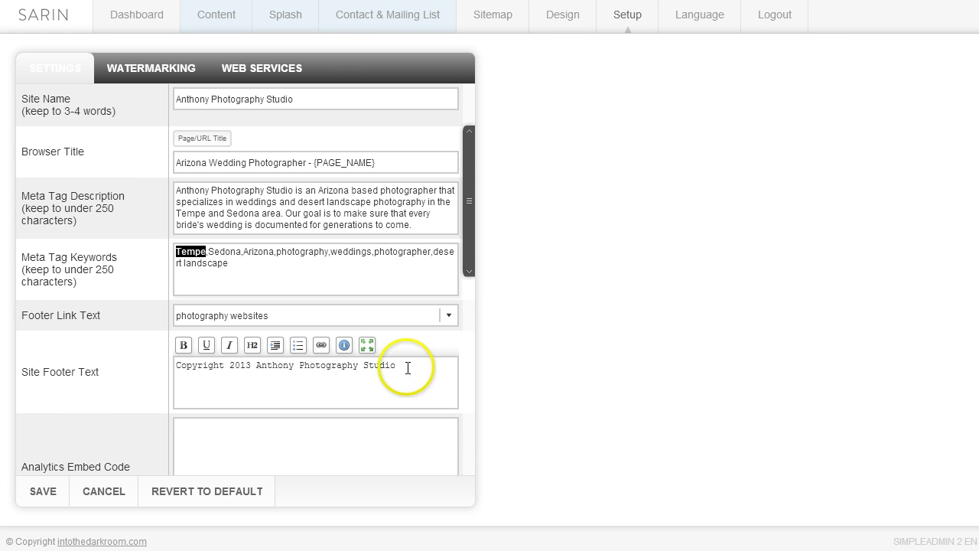
{"action": "left_click_drag", "start_coordinate": [406, 366], "coordinate": [166, 369]}
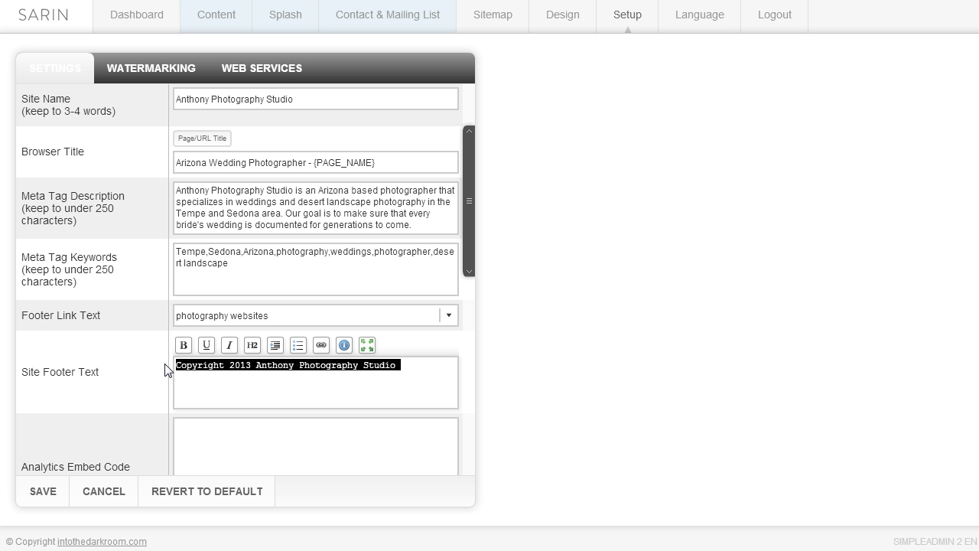
{"action": "left_click", "coordinate": [470, 227]}
{"action": "left_click_drag", "start_coordinate": [470, 227], "coordinate": [469, 197]}
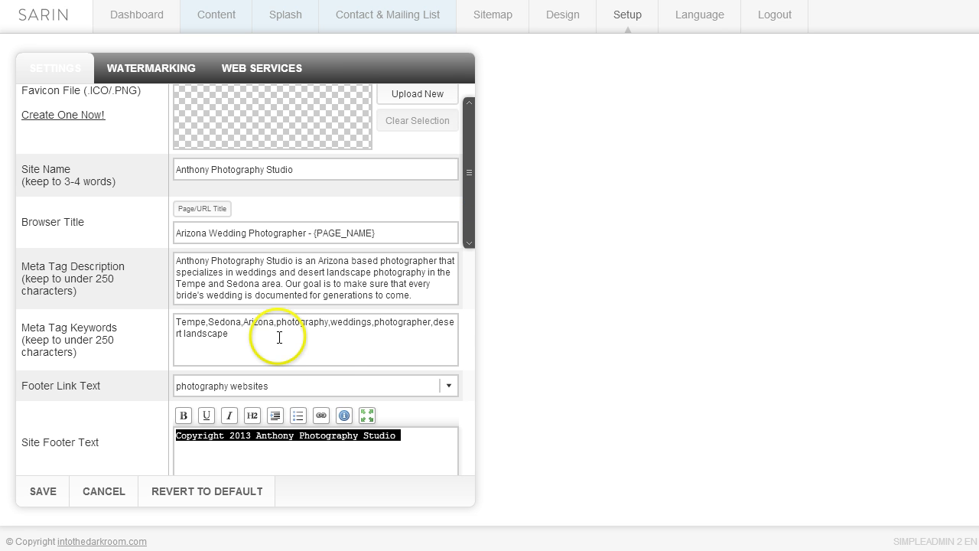
{"action": "left_click_drag", "start_coordinate": [256, 332], "coordinate": [156, 314]}
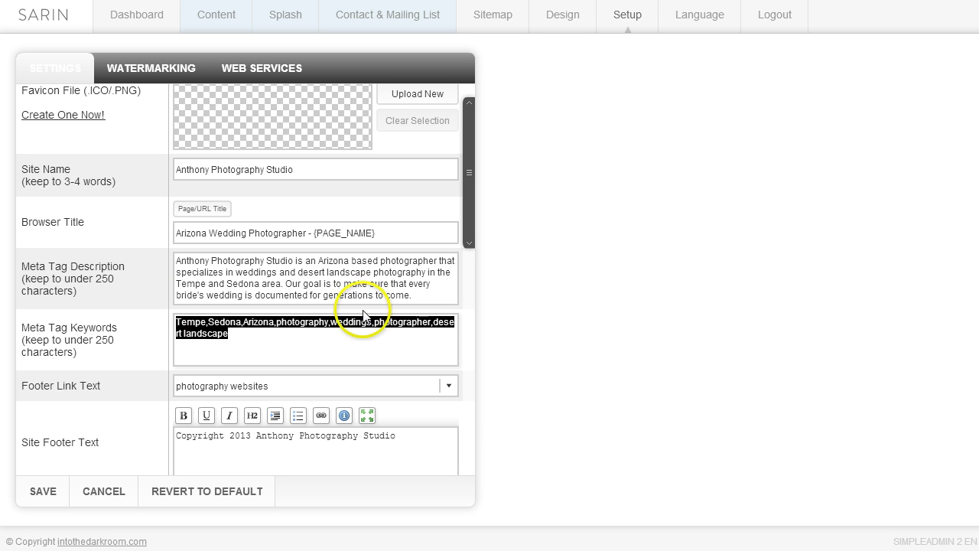
{"action": "left_click_drag", "start_coordinate": [428, 297], "coordinate": [138, 265]}
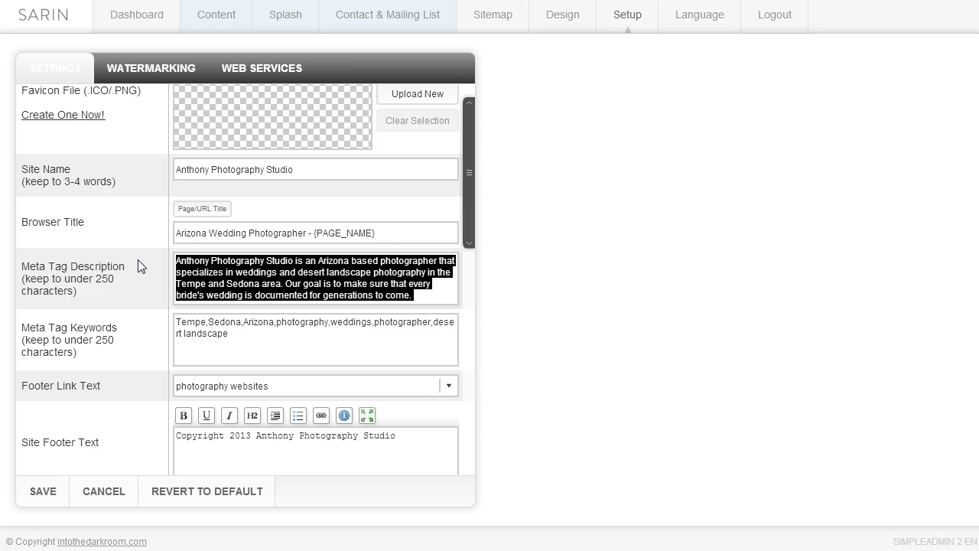
{"action": "left_click_drag", "start_coordinate": [426, 233], "coordinate": [144, 233]}
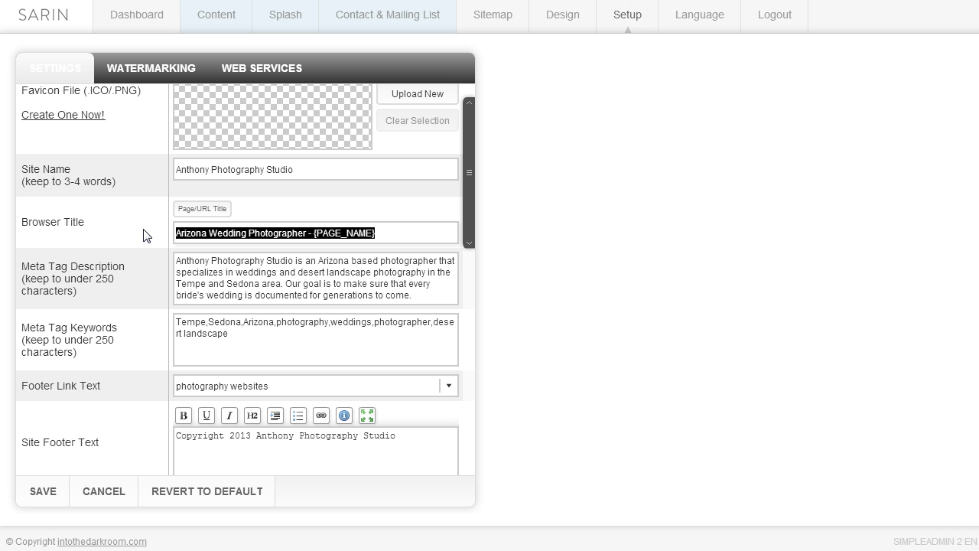
{"action": "left_click_drag", "start_coordinate": [272, 169], "coordinate": [153, 165]}
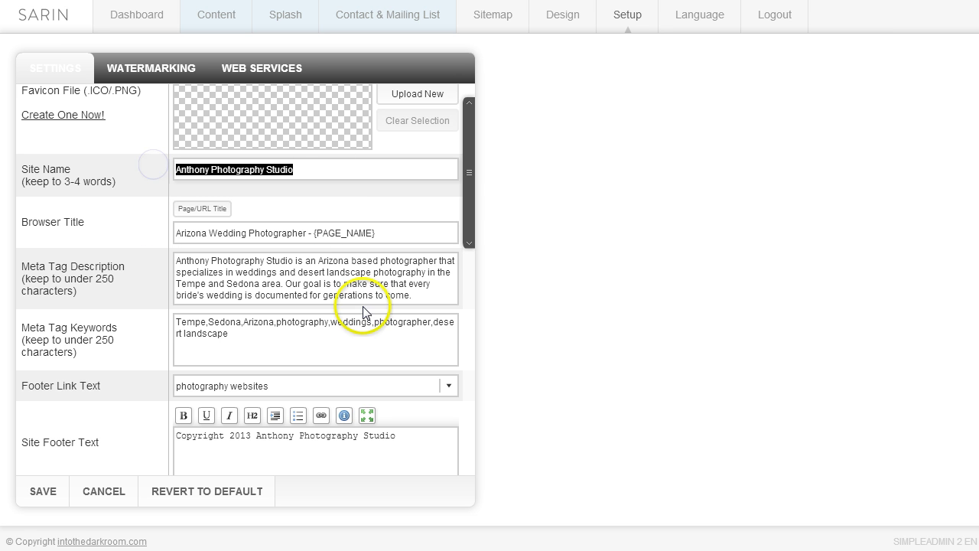
{"action": "left_click_drag", "start_coordinate": [465, 212], "coordinate": [472, 184]}
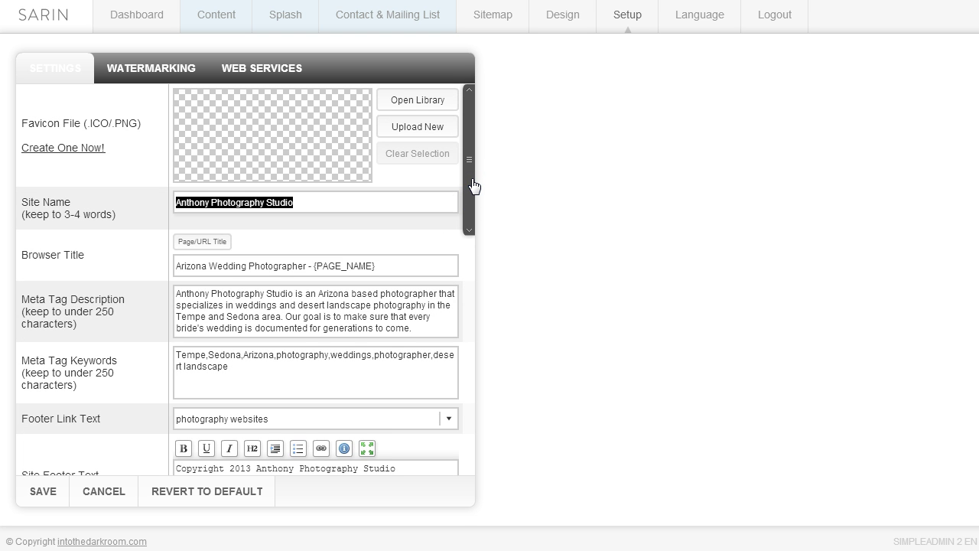